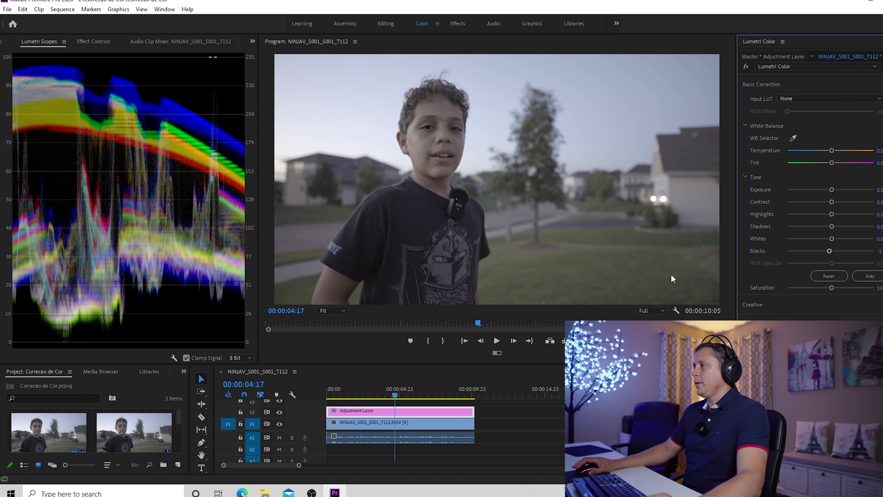
Step: Raise the adjustment layer's Whites to about 9 and set its Shadows to -50
{"action": "mouse_move", "coordinate": [834, 239]}
{"action": "left_mouse_down"}
{"action": "mouse_move", "coordinate": [822, 247]}
{"action": "mouse_move", "coordinate": [835, 239]}
{"action": "left_mouse_up"}
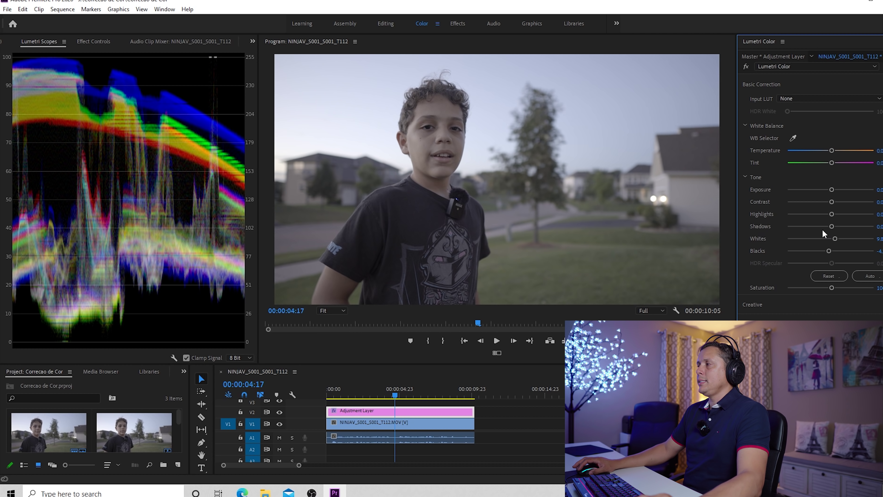
{"action": "left_click_drag", "start_coordinate": [831, 227], "coordinate": [817, 227]}
{"action": "left_click", "coordinate": [879, 227]}
{"action": "type", "text": "-50"}
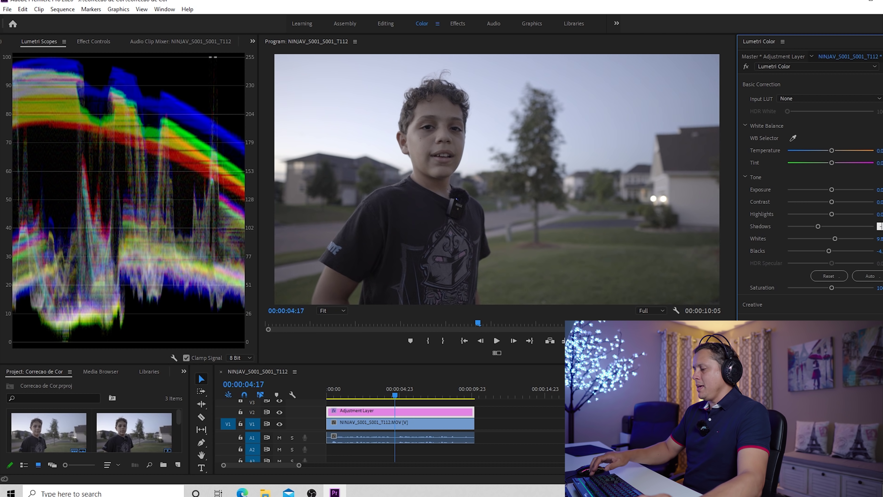
{"action": "key", "text": "Return"}
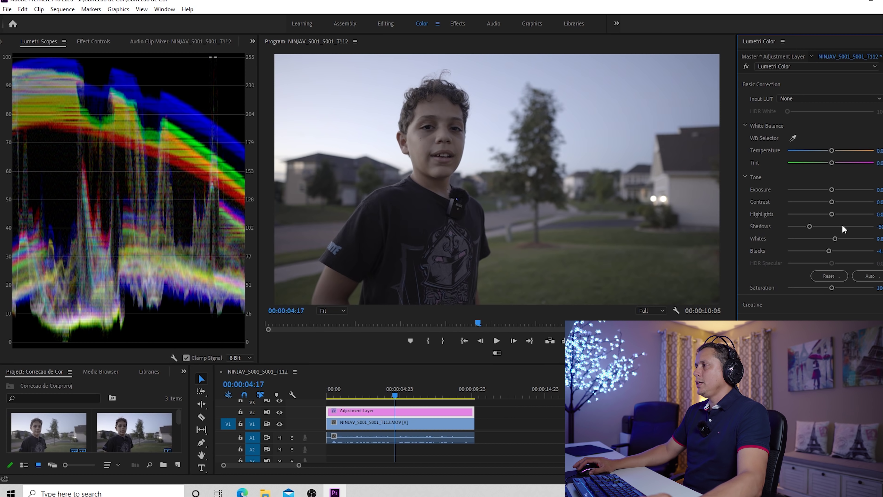
Step: Set the adjustment layer's Highlights to 30 and raise the Contrast to about 27
{"action": "left_click_drag", "start_coordinate": [832, 215], "coordinate": [842, 213]}
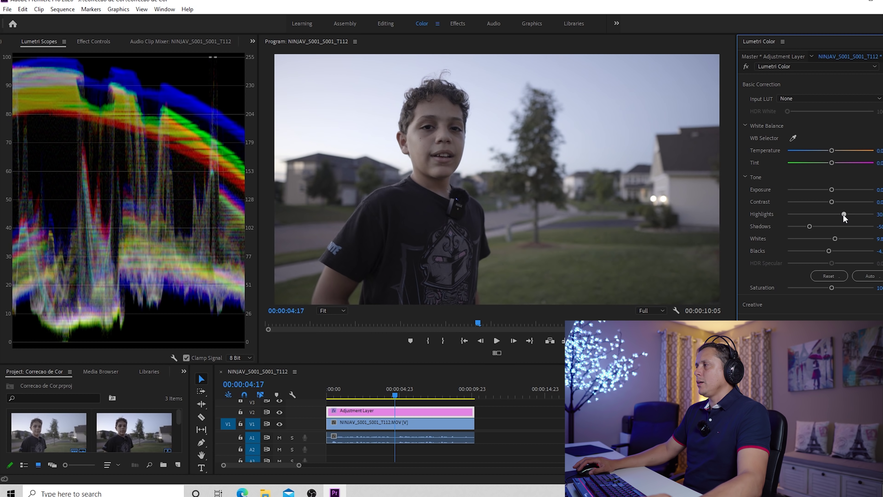
{"action": "left_click", "coordinate": [880, 215]}
{"action": "type", "text": "33"}
{"action": "key", "text": "Return"}
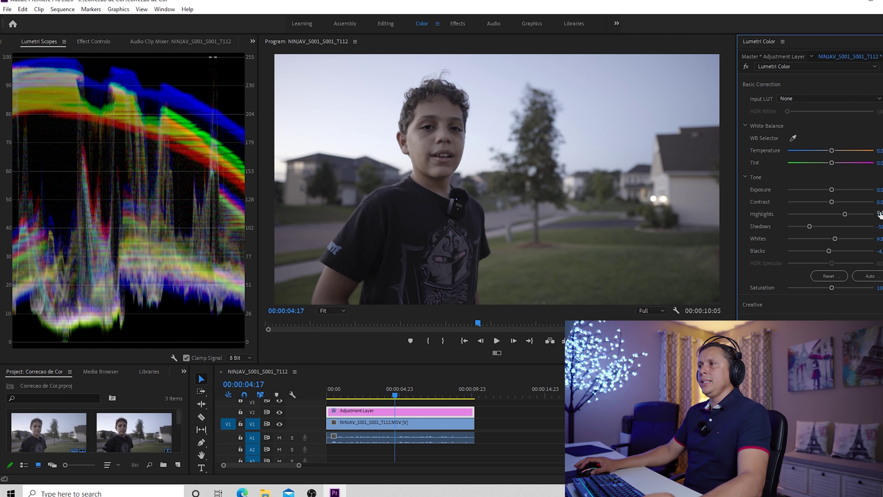
{"action": "left_click_drag", "start_coordinate": [832, 201], "coordinate": [843, 201]}
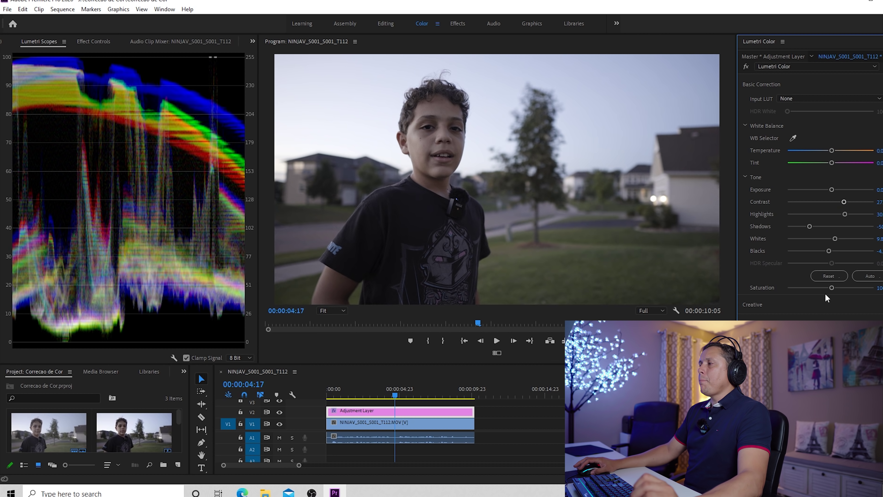
Step: Set the Saturation in the Basic Correction settings to 120
{"action": "left_click", "coordinate": [879, 288]}
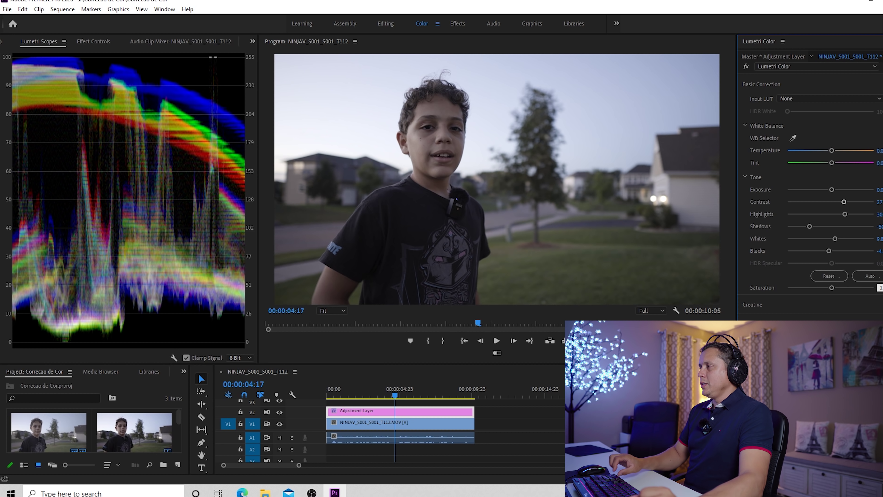
{"action": "type", "text": "120"}
{"action": "key", "text": "Return"}
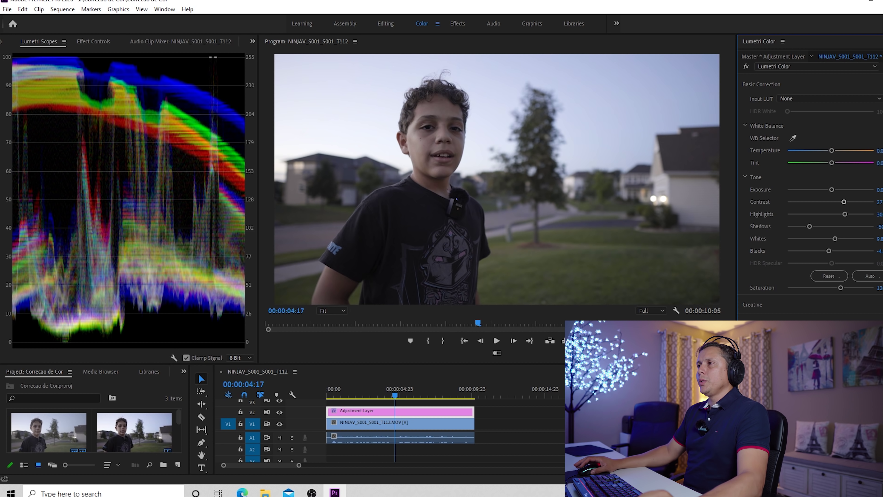
Step: Set the Sharpen amount in the Creative adjustments to 25
{"action": "left_click", "coordinate": [758, 308]}
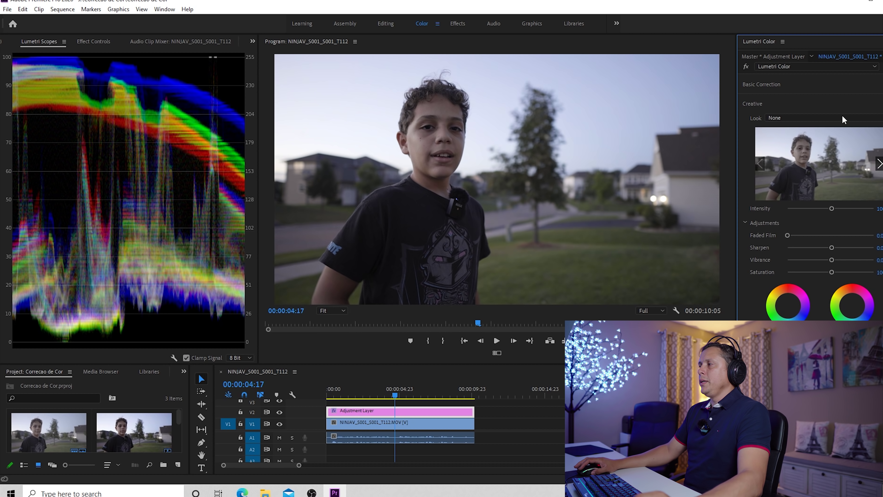
{"action": "left_click", "coordinate": [764, 250]}
{"action": "left_click_drag", "start_coordinate": [880, 248], "coordinate": [882, 248]}
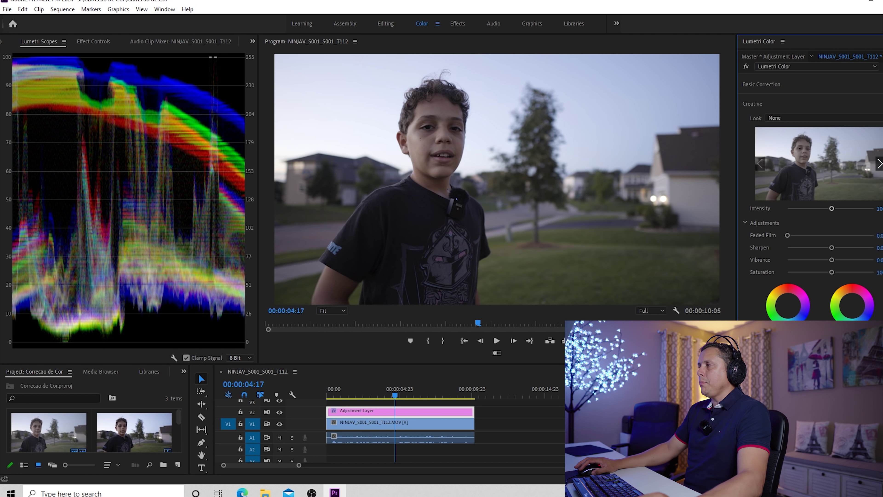
{"action": "left_click", "coordinate": [880, 247]}
{"action": "type", "text": "25"}
{"action": "key", "text": "Return"}
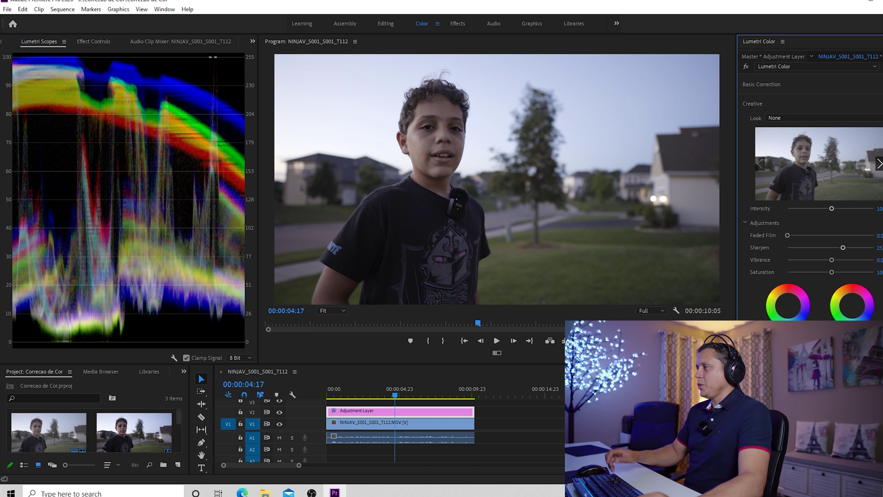
Step: Set the Creative adjustments' Vibrance to 25 and Saturation to 120
{"action": "left_click", "coordinate": [812, 298]}
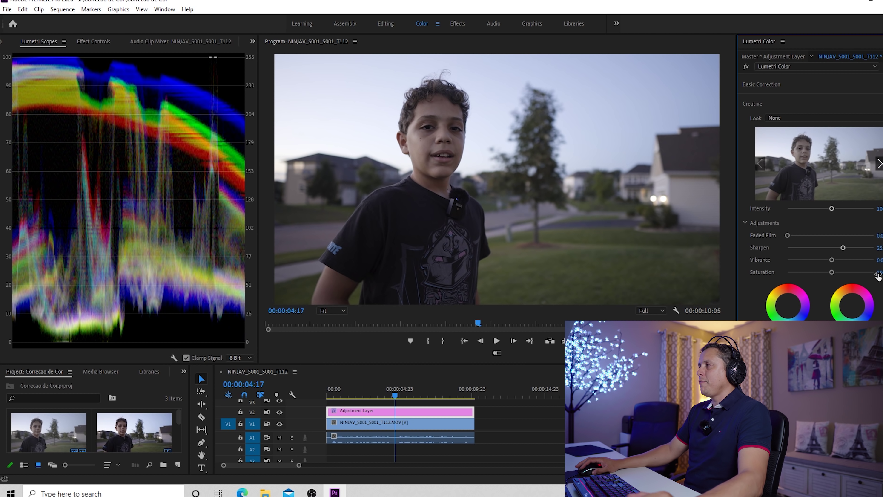
{"action": "left_click", "coordinate": [880, 260]}
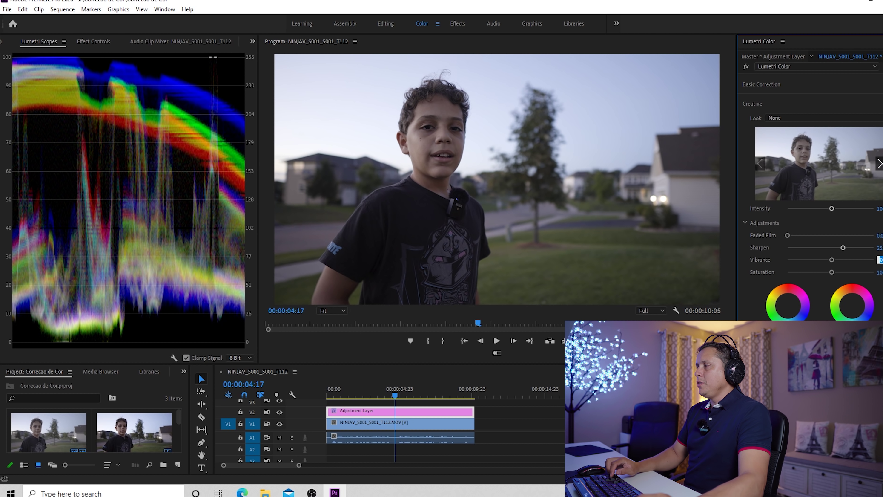
{"action": "type", "text": "25"}
{"action": "key", "text": "Return"}
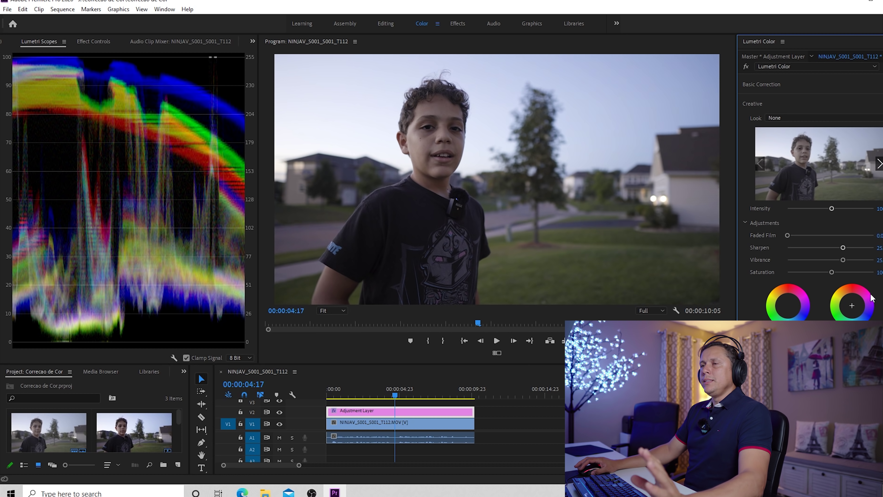
{"action": "left_click", "coordinate": [878, 272]}
{"action": "type", "text": "120"}
{"action": "key", "text": "Return"}
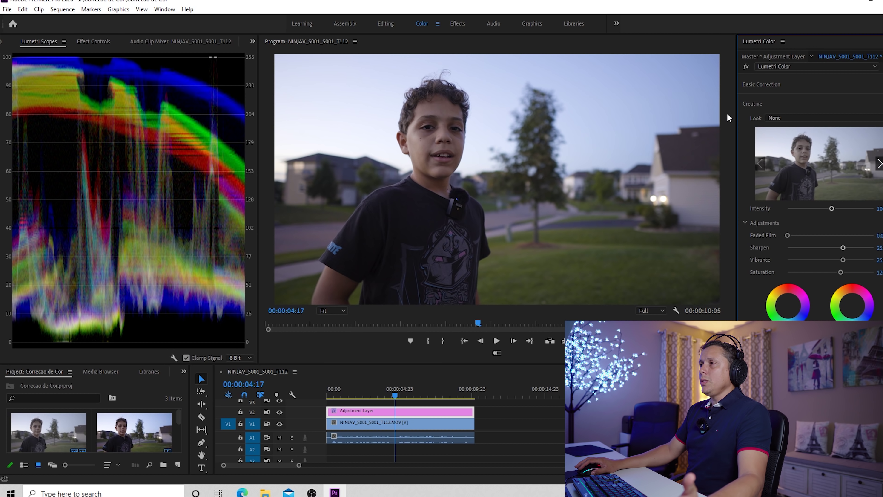
Step: Readjust the Basic Correction tone, lowering Whites to about 1 and raising Blacks to about -1
{"action": "left_click", "coordinate": [771, 85]}
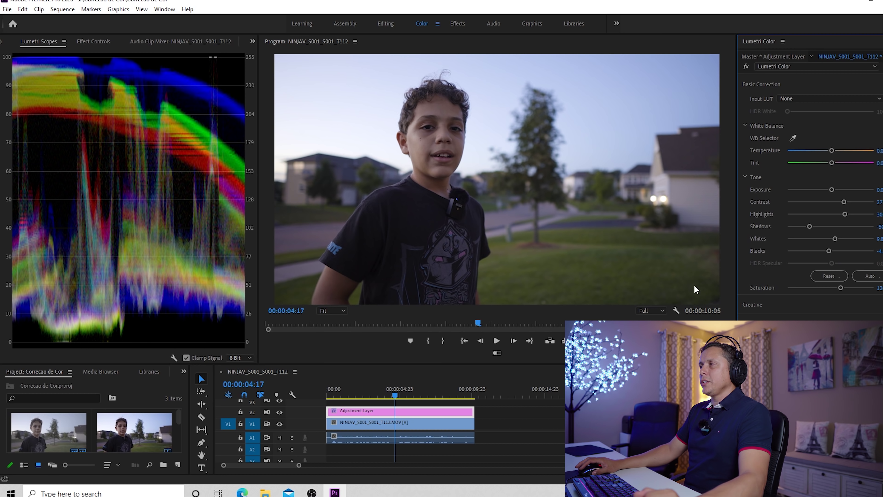
{"action": "left_click_drag", "start_coordinate": [835, 239], "coordinate": [830, 241]}
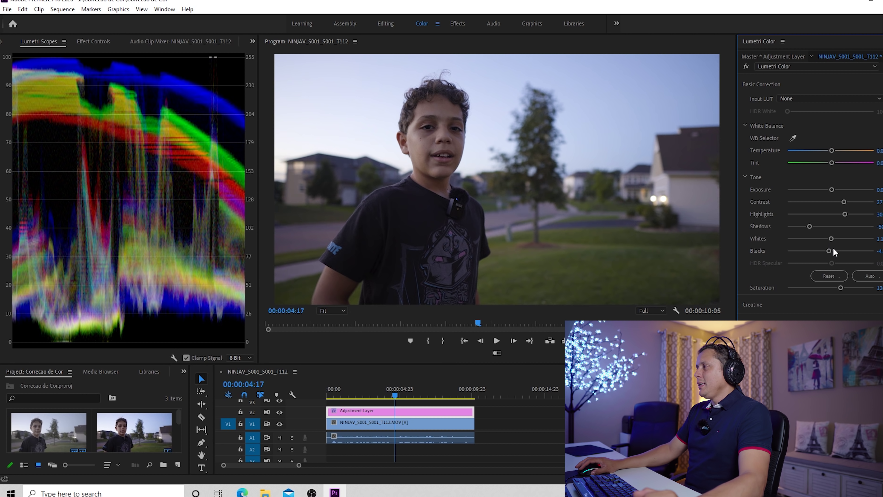
{"action": "left_click_drag", "start_coordinate": [828, 252], "coordinate": [829, 252]}
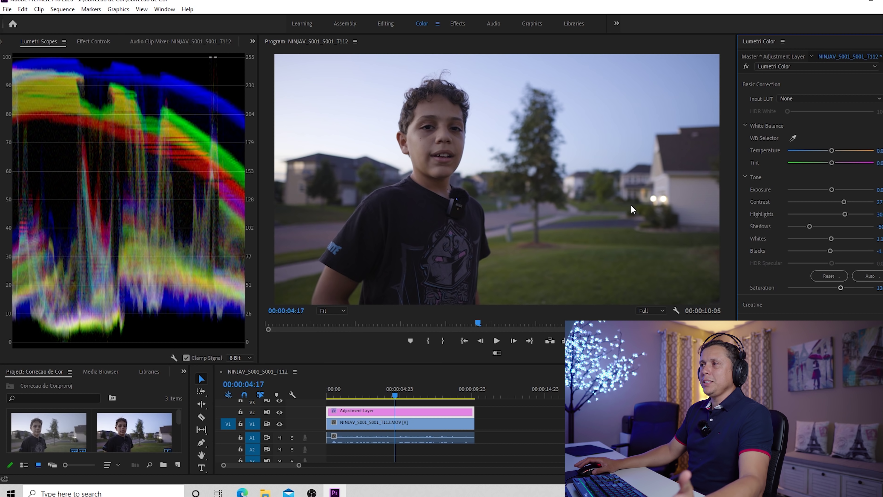
Step: Switch the Lumetri scope from the waveform to the Parade (RGB) display
{"action": "right_click", "coordinate": [216, 84]}
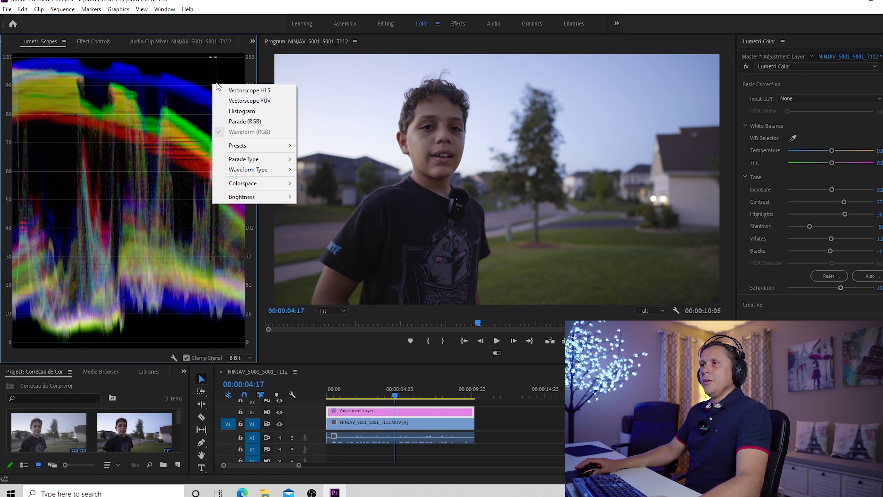
{"action": "left_click", "coordinate": [242, 123]}
{"action": "right_click", "coordinate": [229, 126]}
{"action": "left_click", "coordinate": [243, 174]}
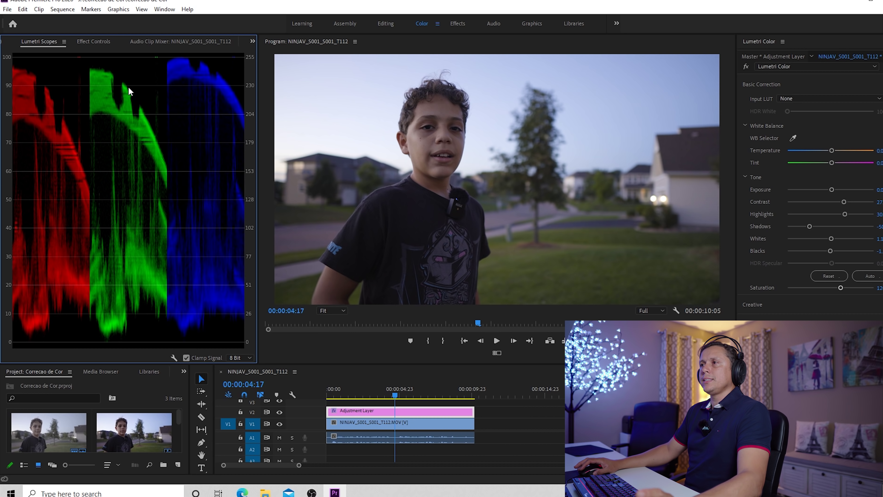
{"action": "left_click", "coordinate": [164, 77]}
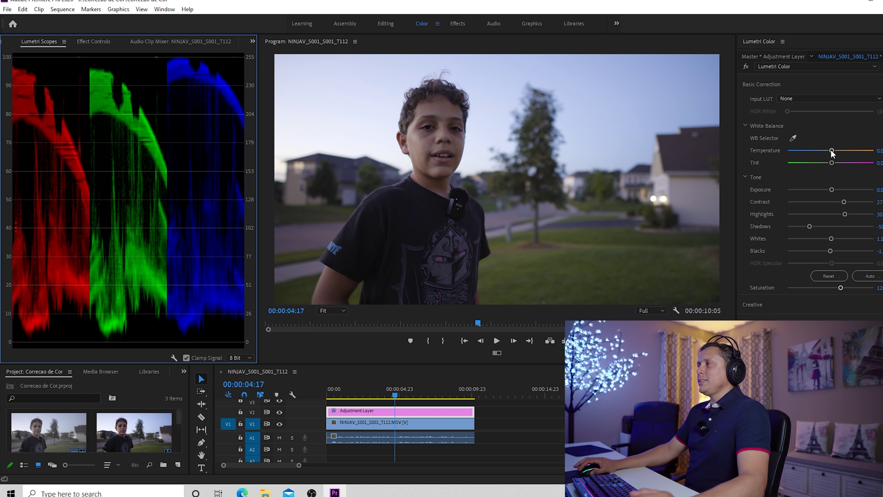
Step: Fine-tune the white balance, warming the Temperature to about 3 and moving the Tint to about -2
{"action": "left_click_drag", "start_coordinate": [831, 152], "coordinate": [832, 151]}
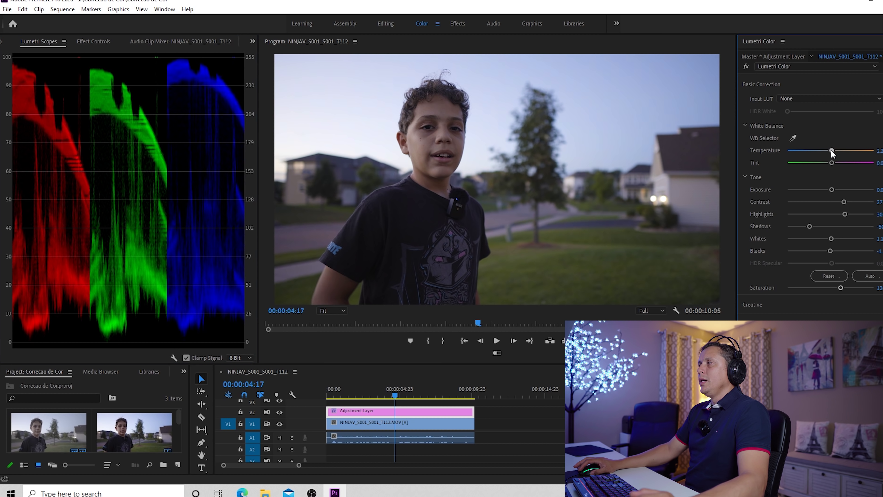
{"action": "left_click_drag", "start_coordinate": [832, 152], "coordinate": [832, 154]}
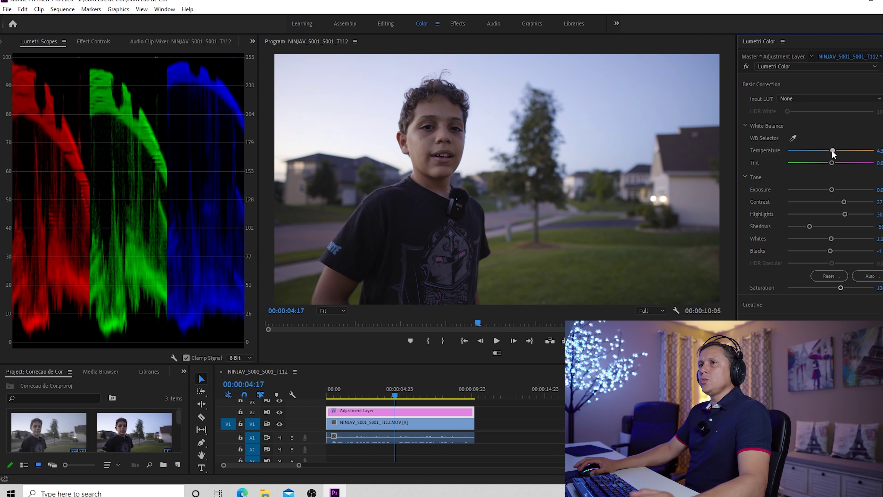
{"action": "left_click_drag", "start_coordinate": [832, 152], "coordinate": [831, 150]}
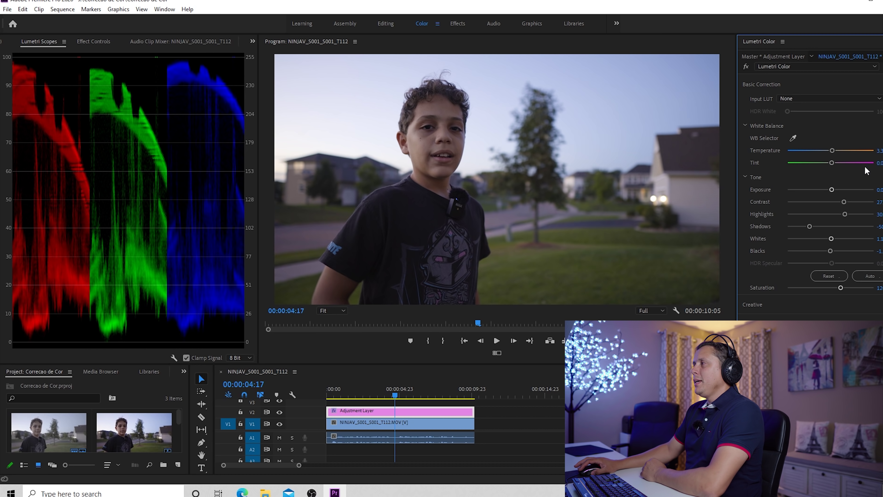
{"action": "left_click_drag", "start_coordinate": [831, 163], "coordinate": [829, 164]}
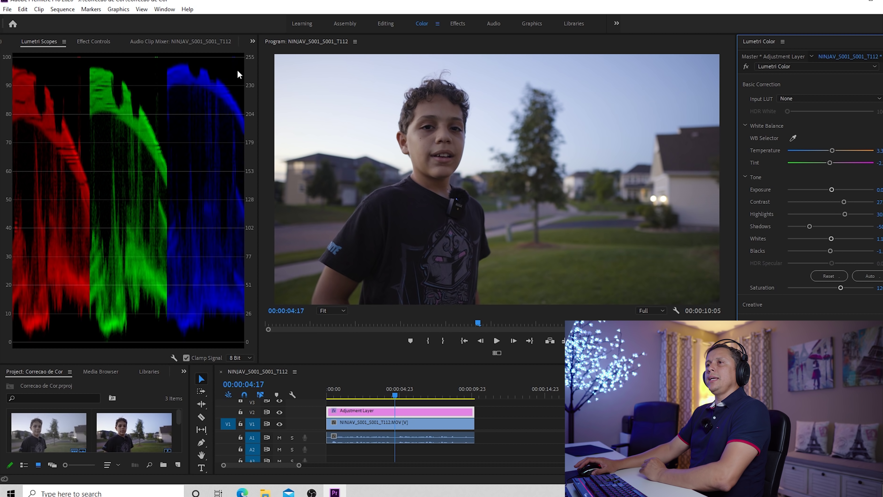
{"action": "mouse_move", "coordinate": [312, 491]}
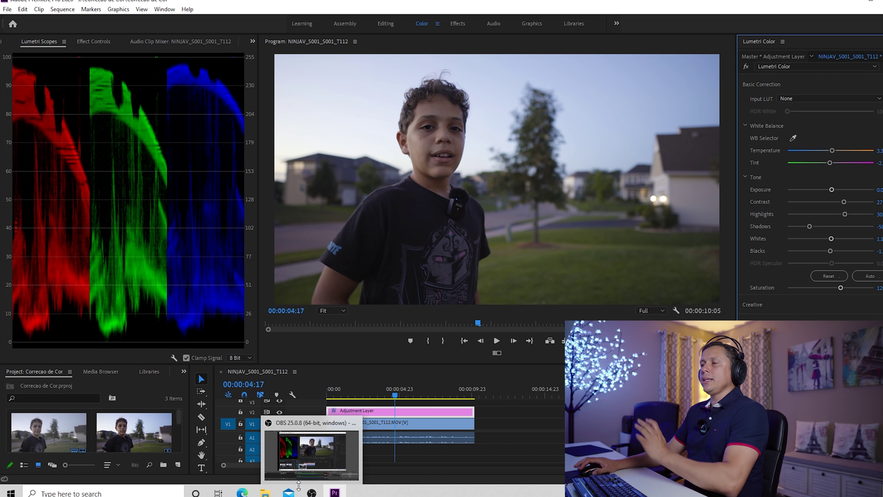